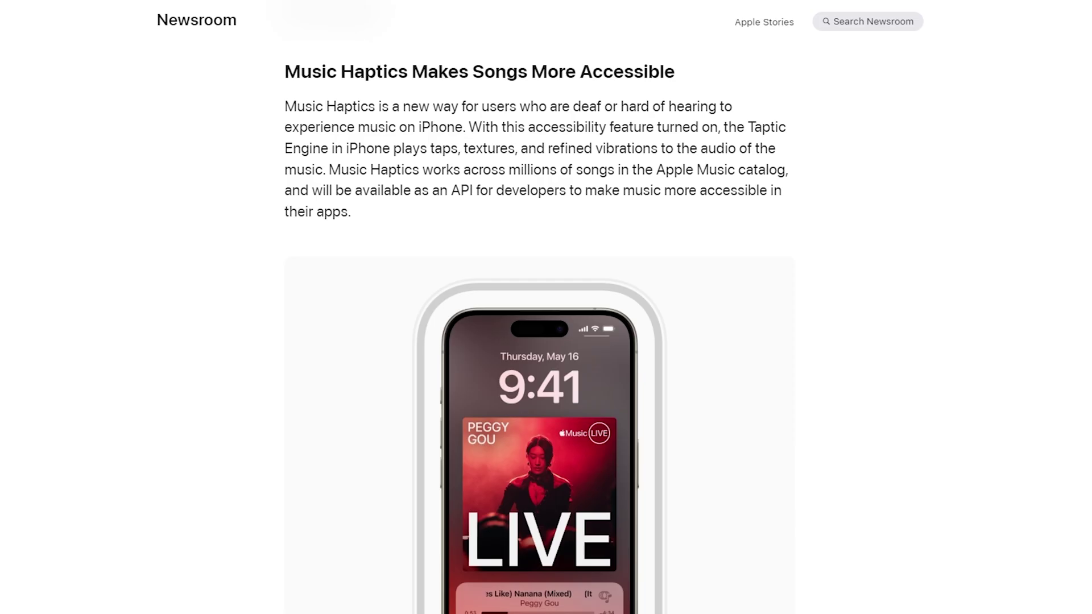
pyautogui.scroll(-2, 546, 341)
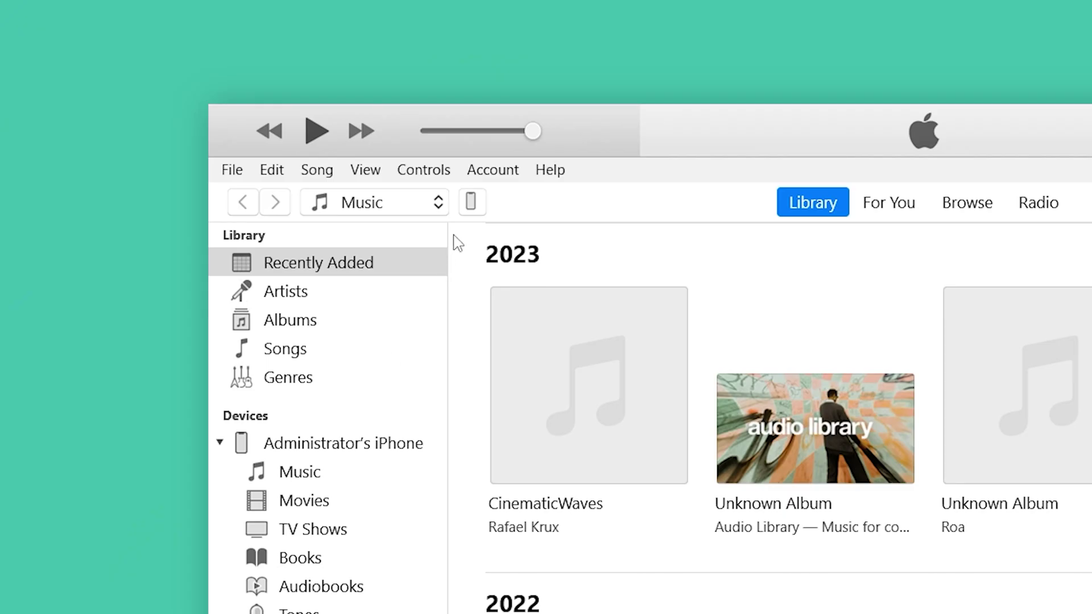
# Open the connected iPhone 14's Summary page and start an immediate backup.
pyautogui.click(475, 202)
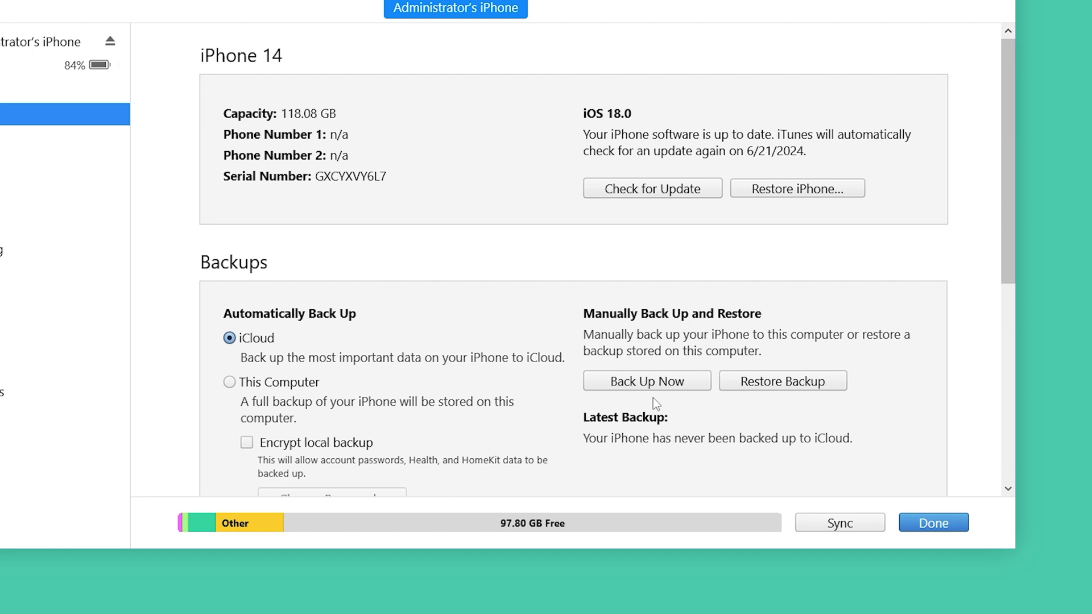
pyautogui.click(647, 382)
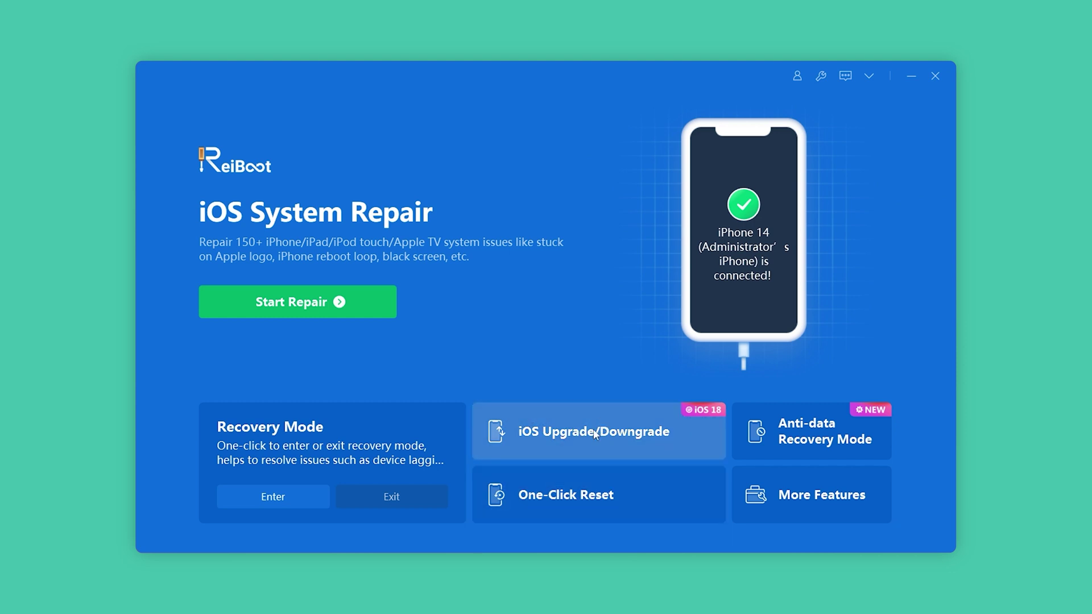
# Choose the iOS downgrade, download the 17.5.1 firmware package, and confirm starting the downgrade.
pyautogui.click(593, 430)
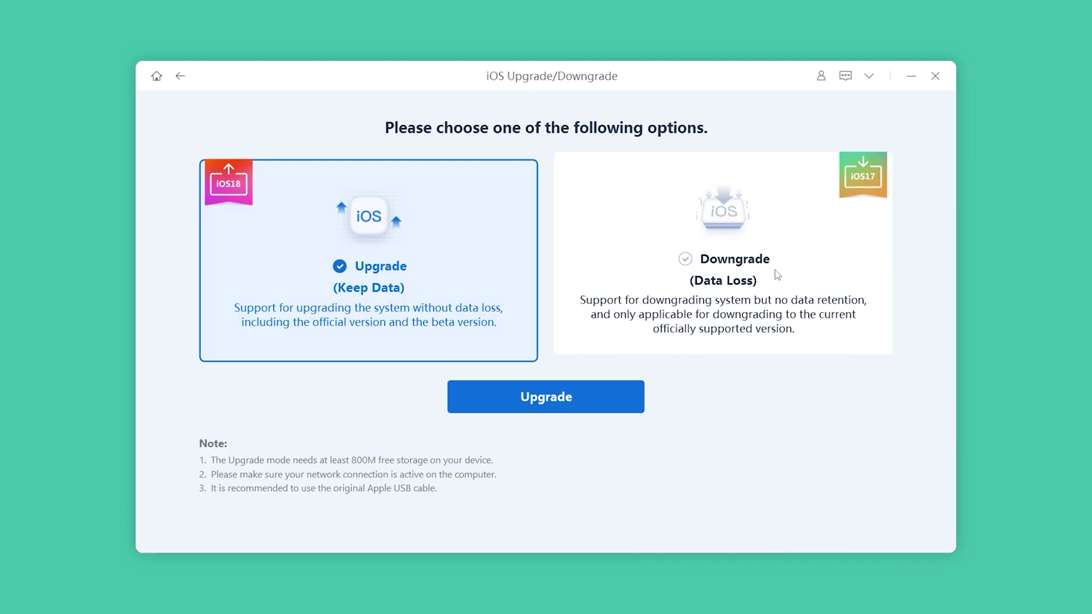
pyautogui.click(686, 314)
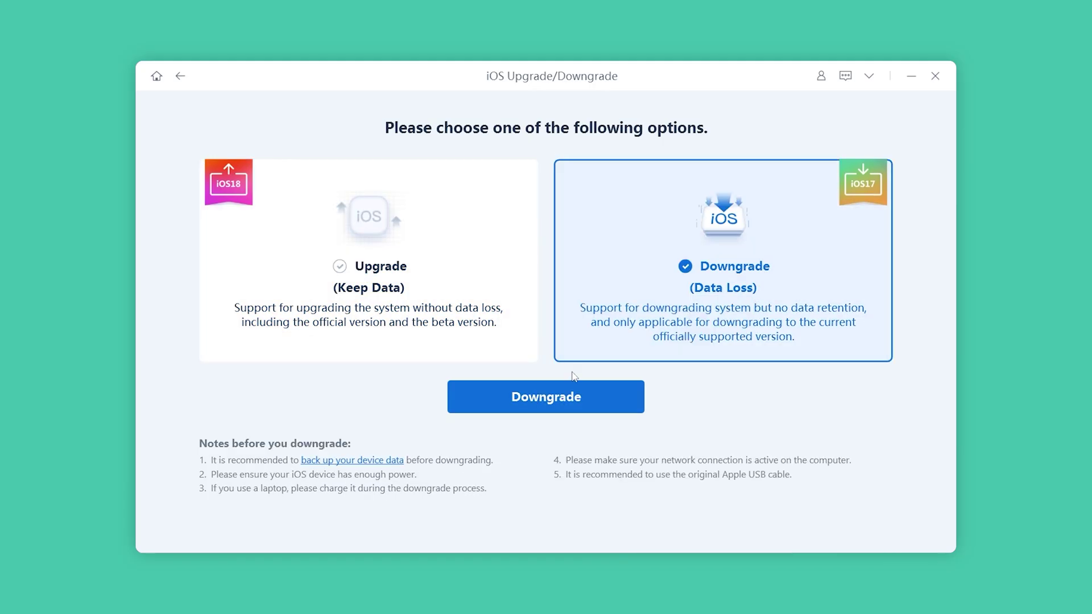
pyautogui.click(555, 397)
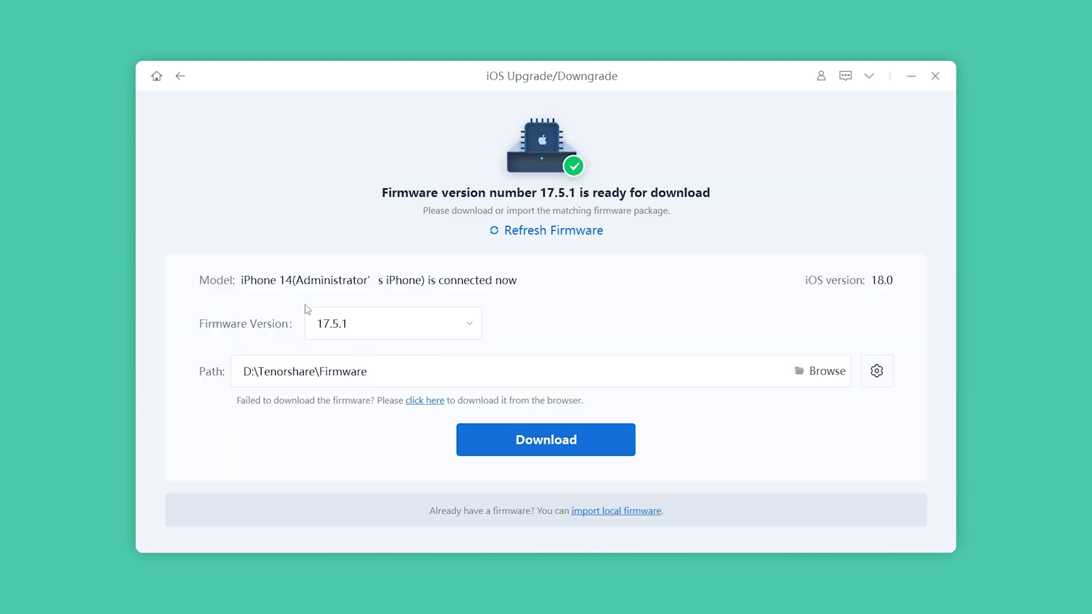
pyautogui.click(551, 450)
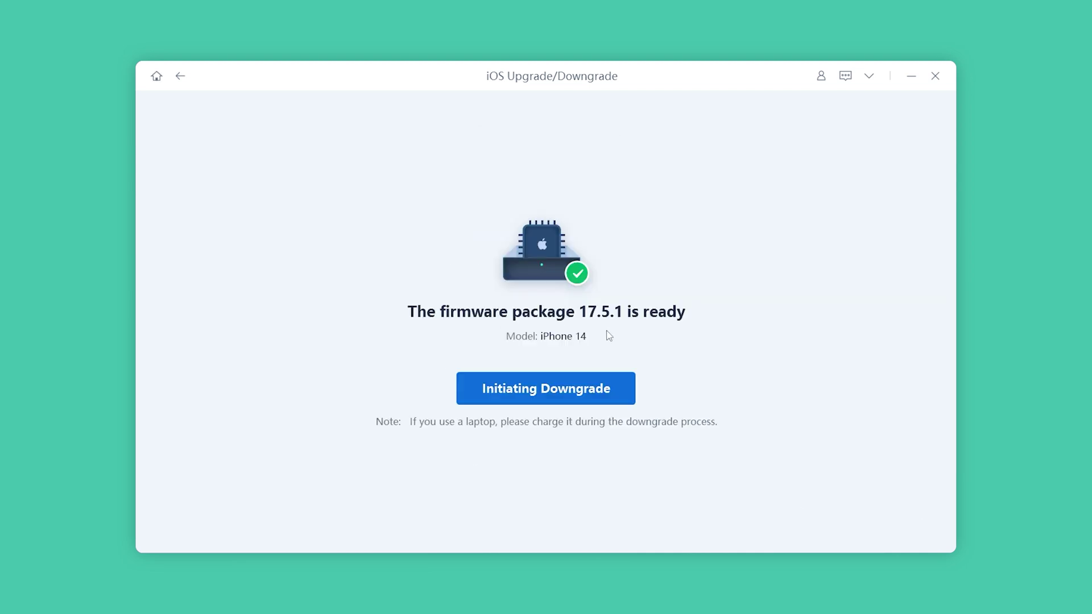
pyautogui.click(547, 400)
pyautogui.click(497, 382)
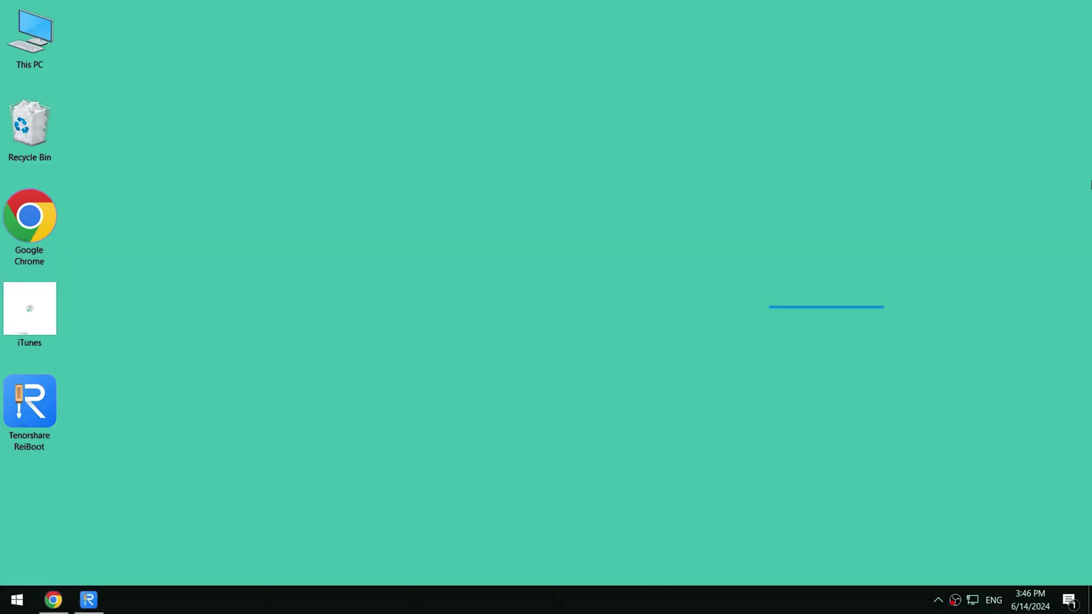
# Launch the %userprofile% folder from the Run dialog's suggestions.
pyautogui.press('super+r')
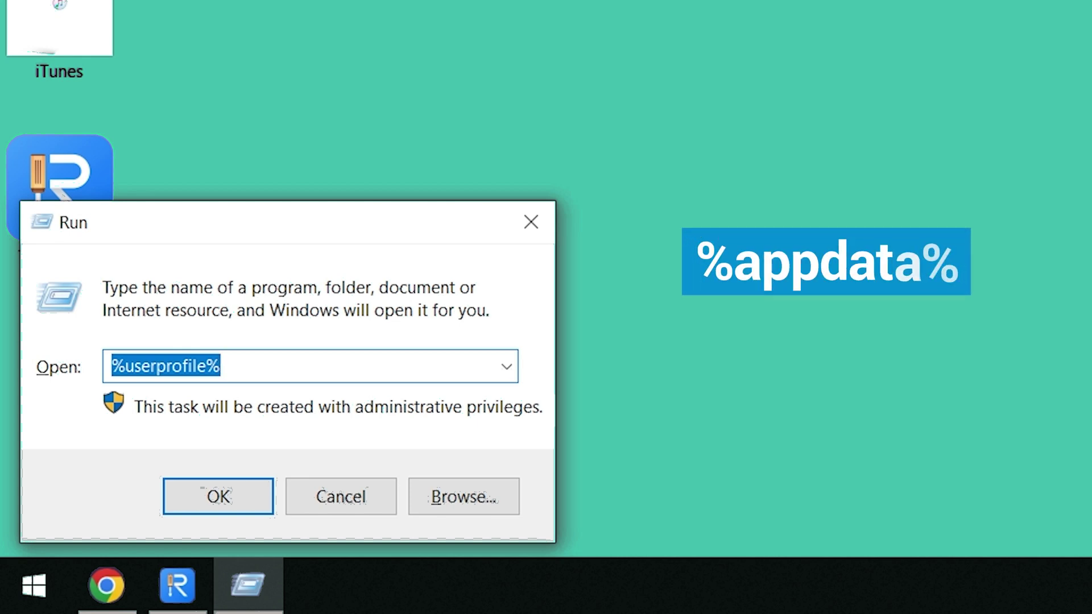
pyautogui.write('%')
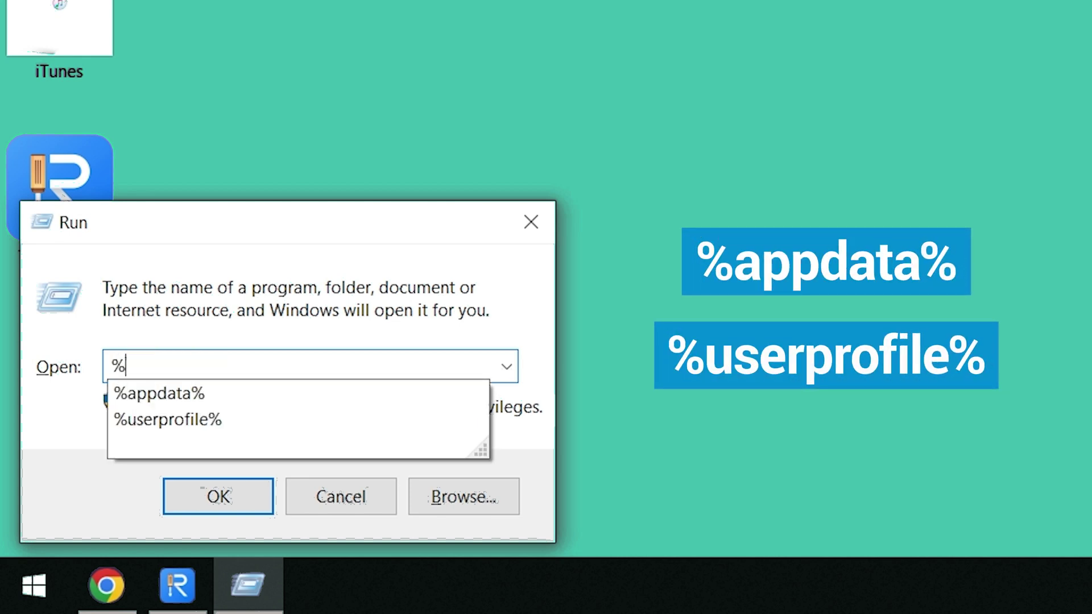
pyautogui.press('Down')
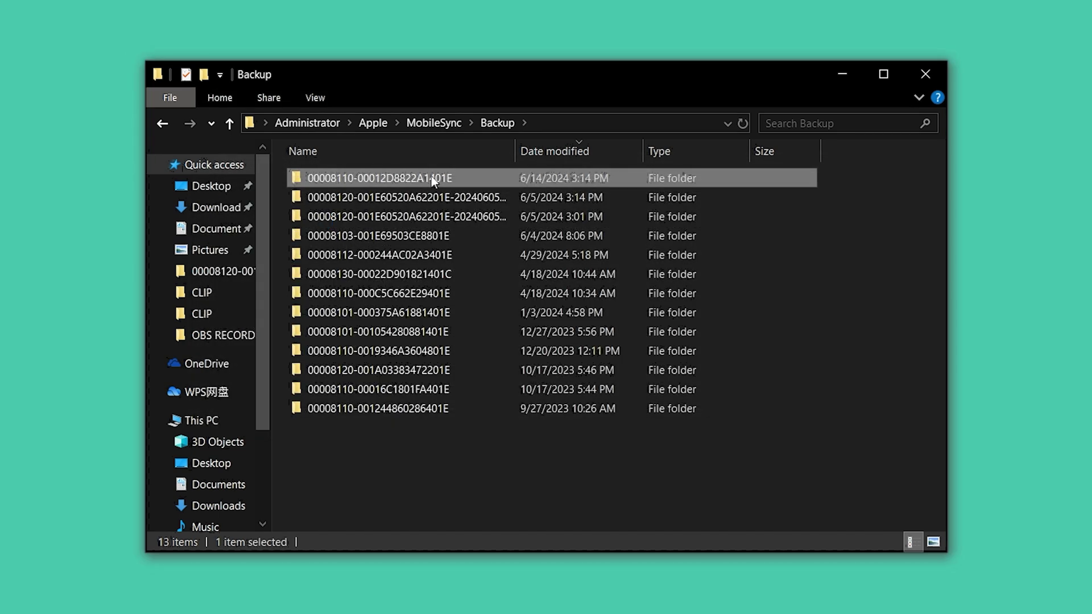
pyautogui.doubleClick(431, 176)
pyautogui.scroll(-10, 861, 347)
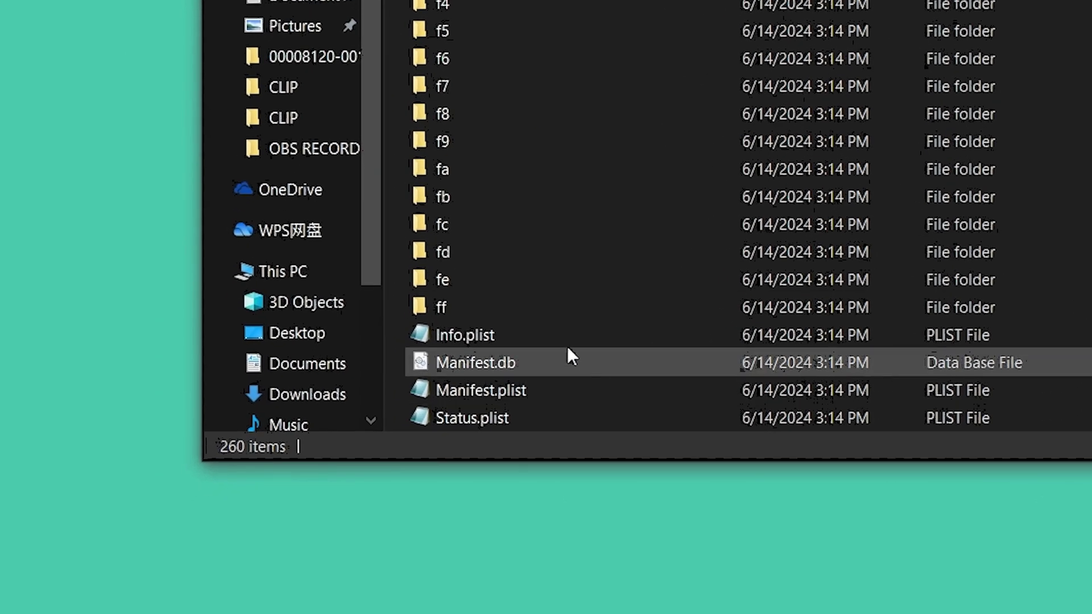
pyautogui.click(397, 515)
pyautogui.rightClick(397, 515)
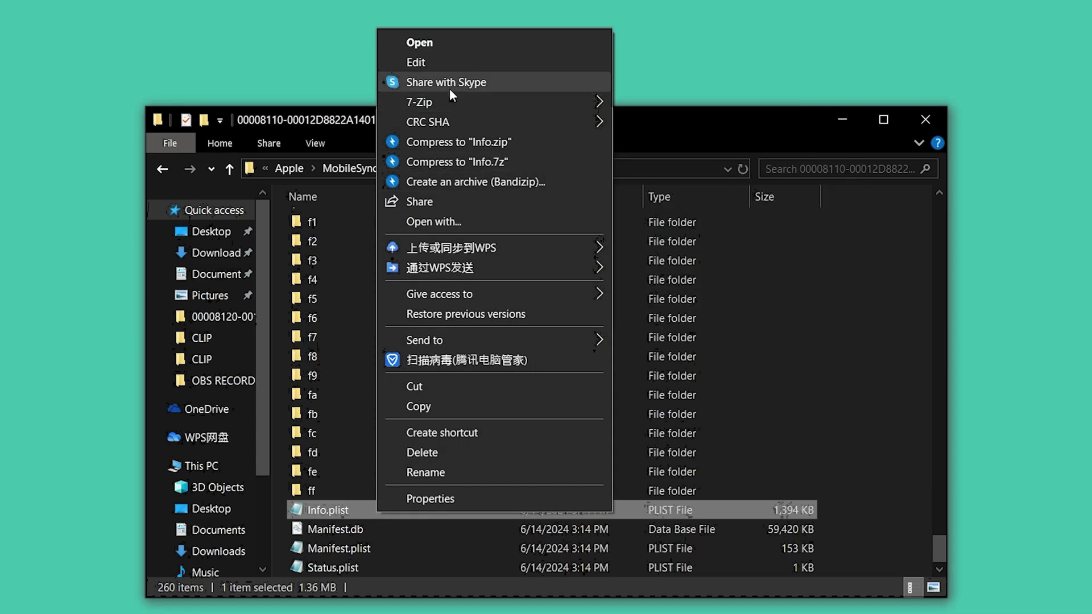
# Change Info.plist's Product Version from 18.0 to 17.5.1 in Notepad and save the file.
pyautogui.click(444, 64)
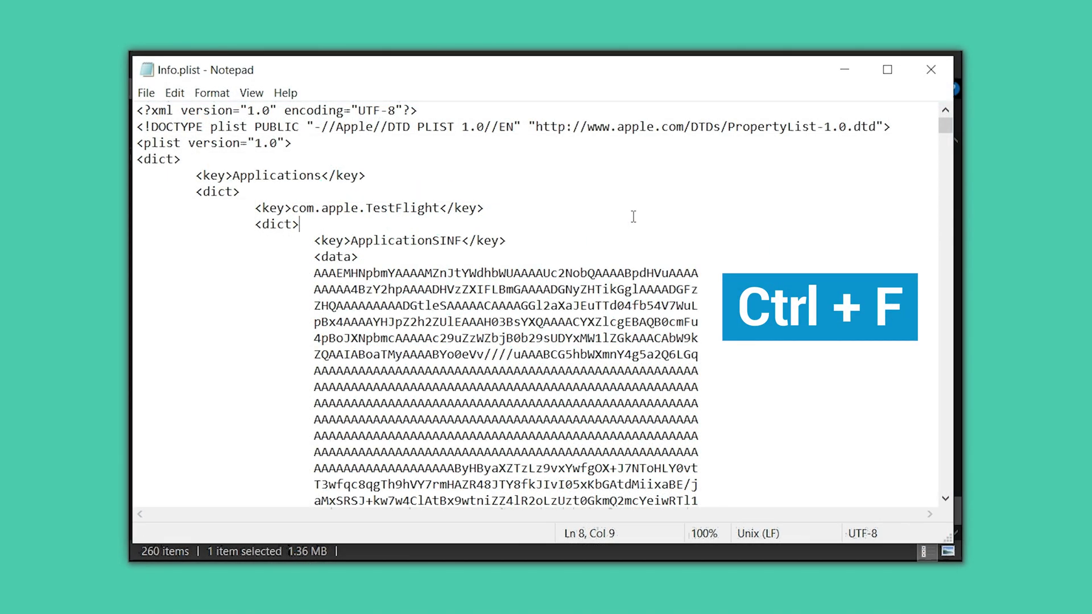
pyautogui.hotkey('ctrl', 'f')
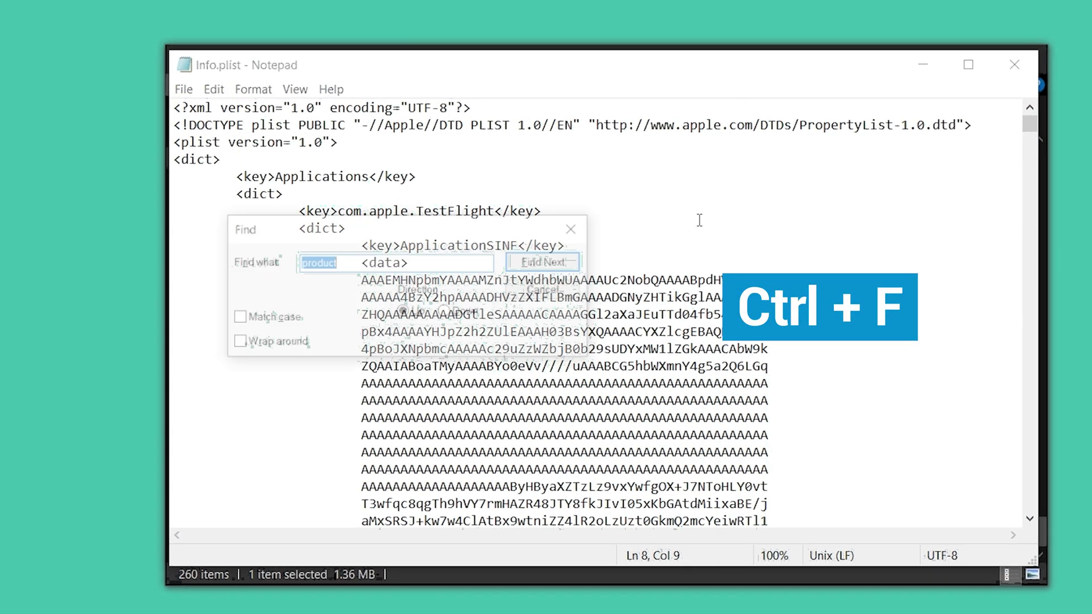
pyautogui.write('product version')
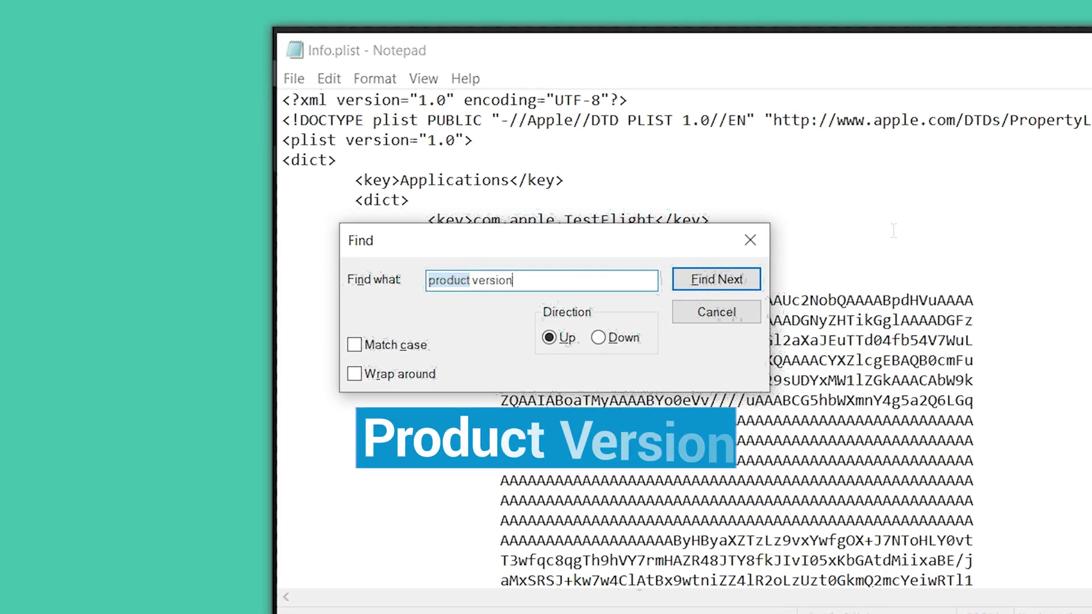
pyautogui.click(550, 338)
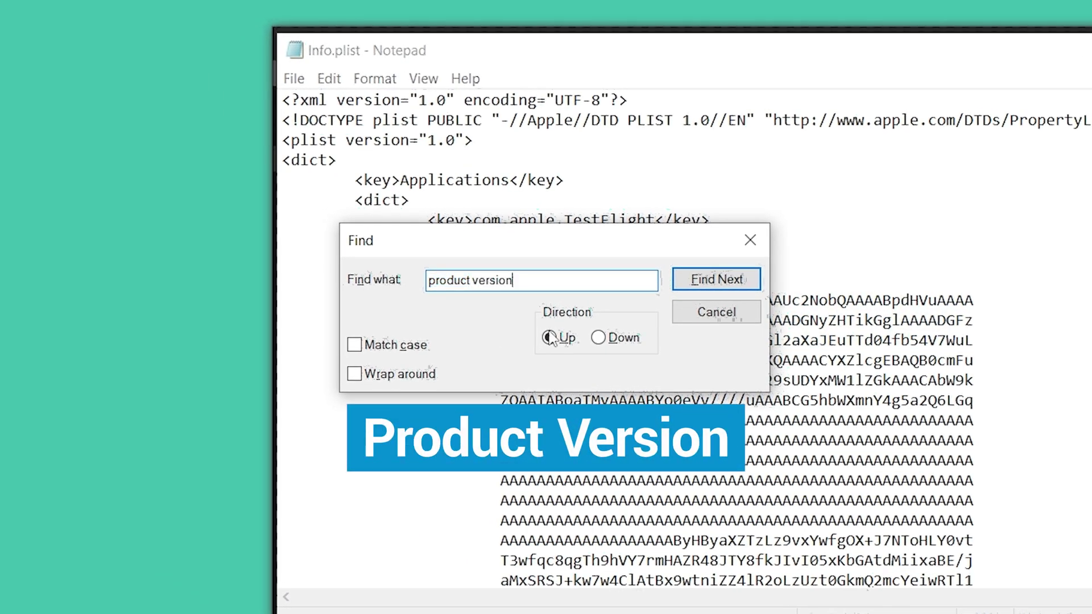
pyautogui.click(600, 338)
pyautogui.click(716, 280)
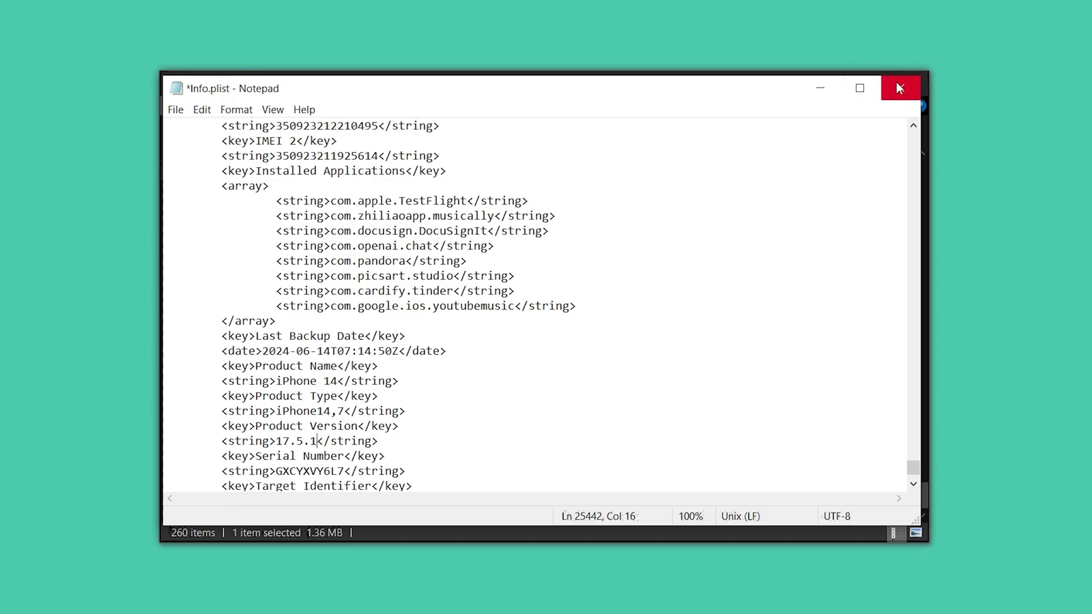
pyautogui.click(898, 88)
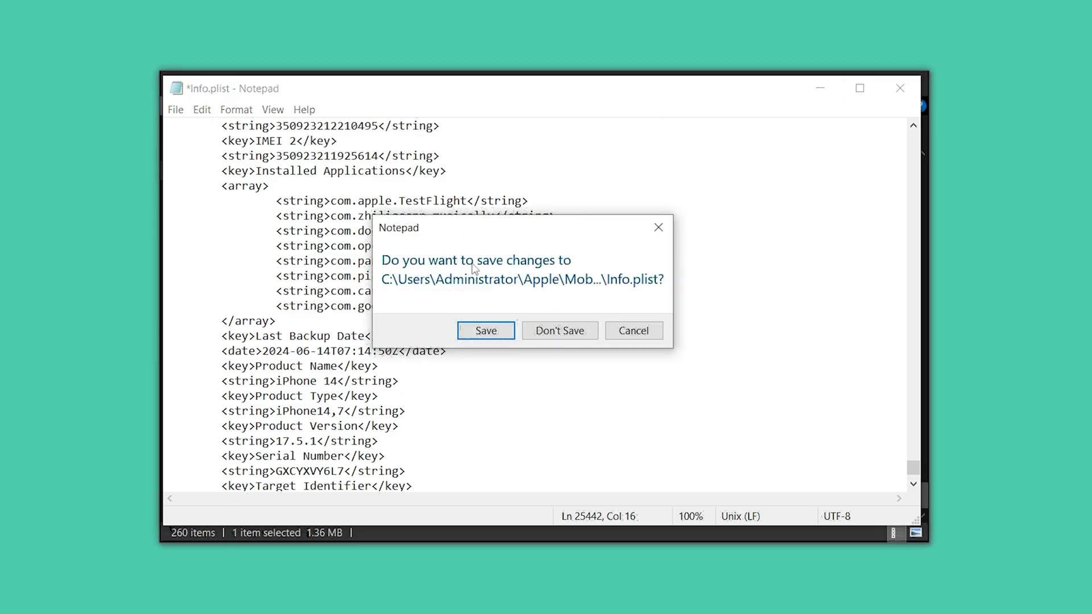
pyautogui.click(485, 331)
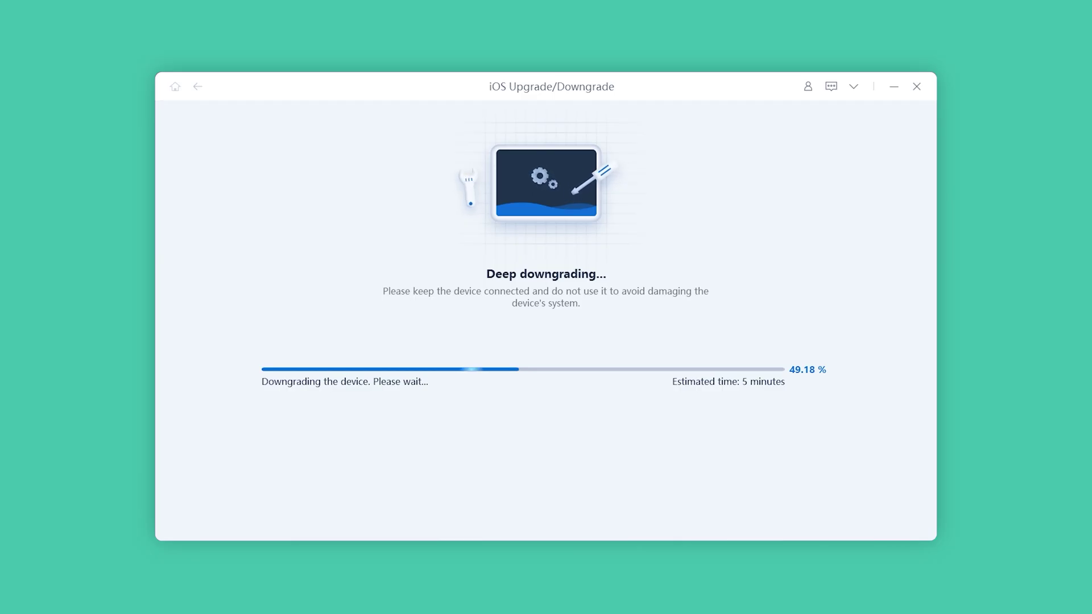